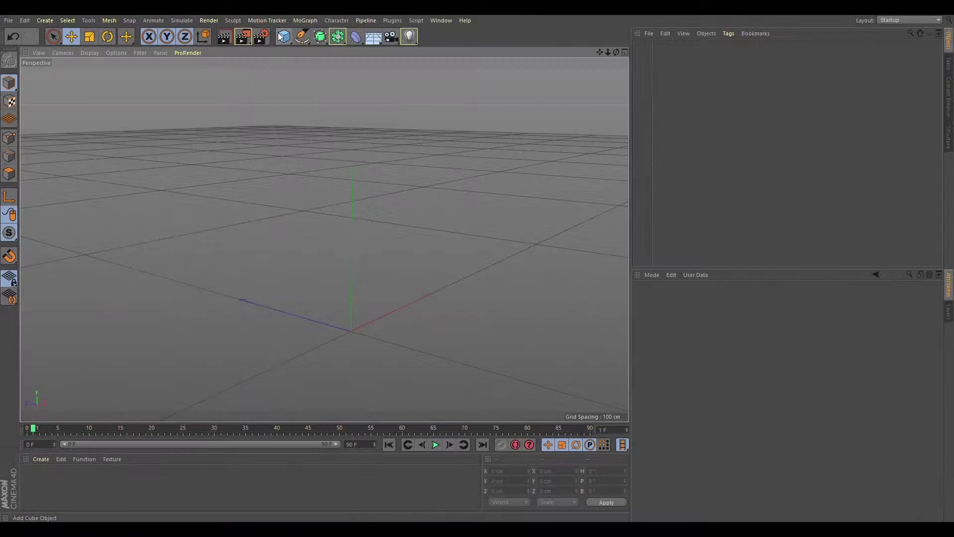
Size the new cube to a 250 × 50 × 70 cm foot block and shift it off the origin.
middle_click(409, 318)
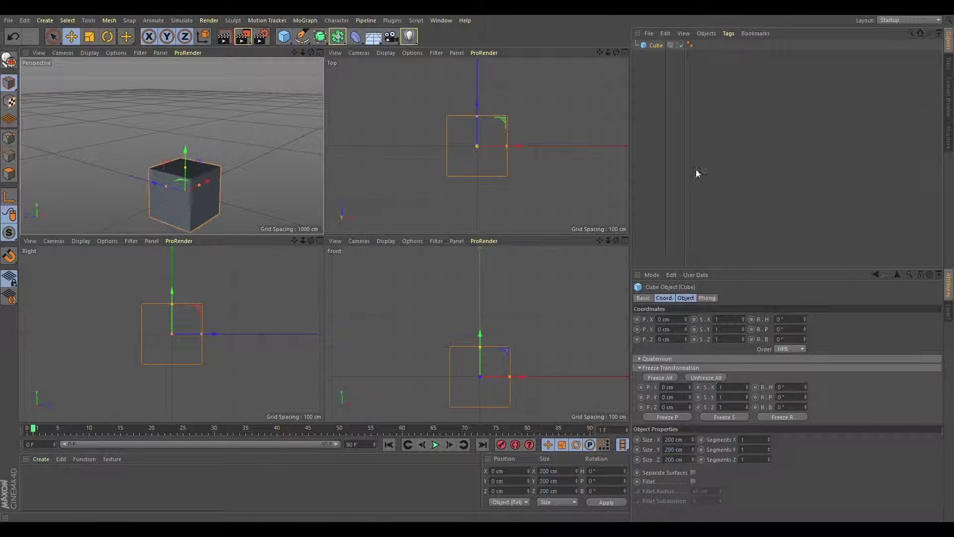
click(686, 298)
mouse_move(692, 319)
mouse_down()
mouse_move(661, 319)
mouse_move(692, 348)
mouse_move(692, 303)
mouse_up()
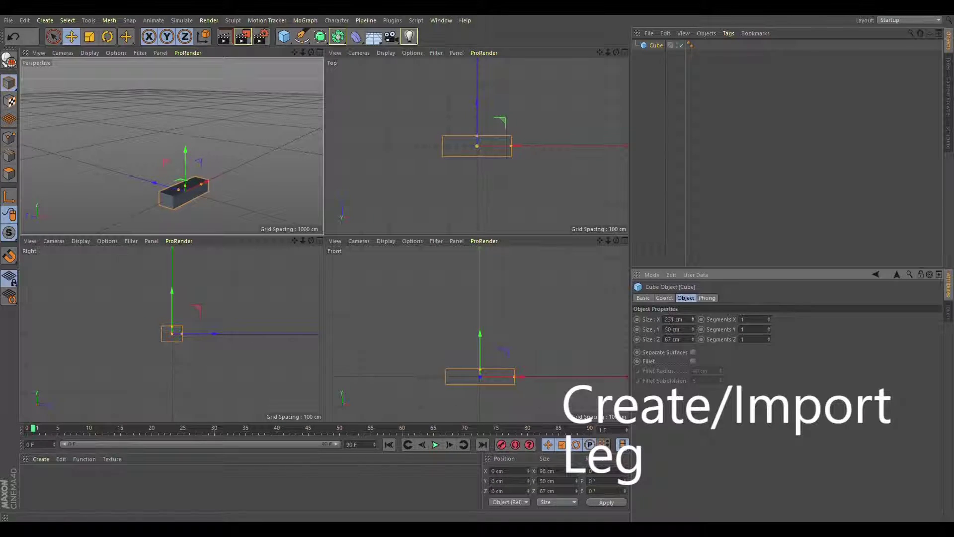
text(250)
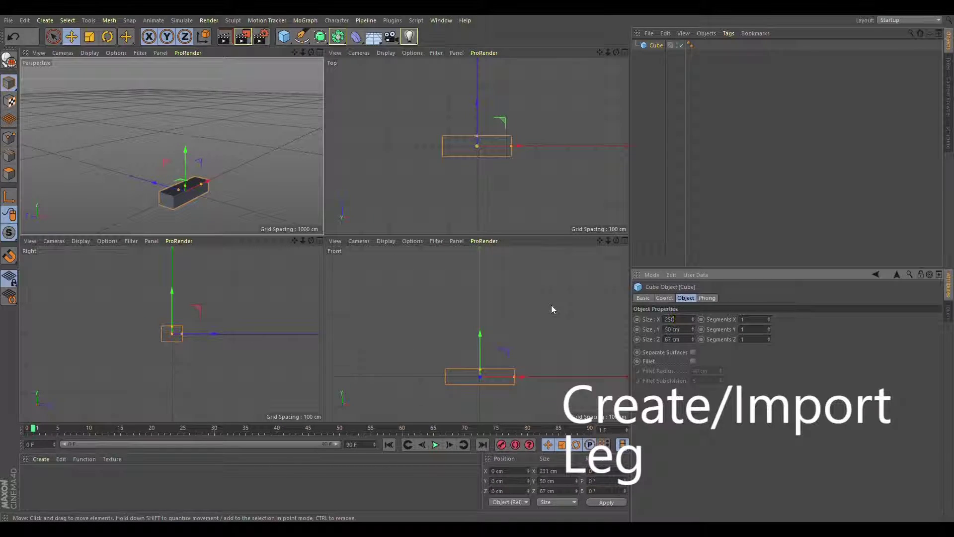
click(672, 339)
text(70)
key(Return)
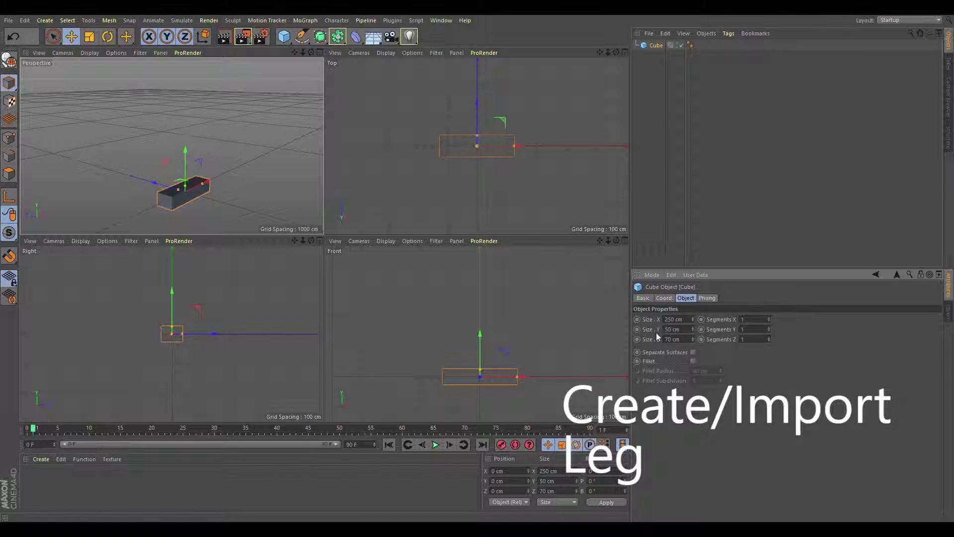
drag(192, 195, 207, 229)
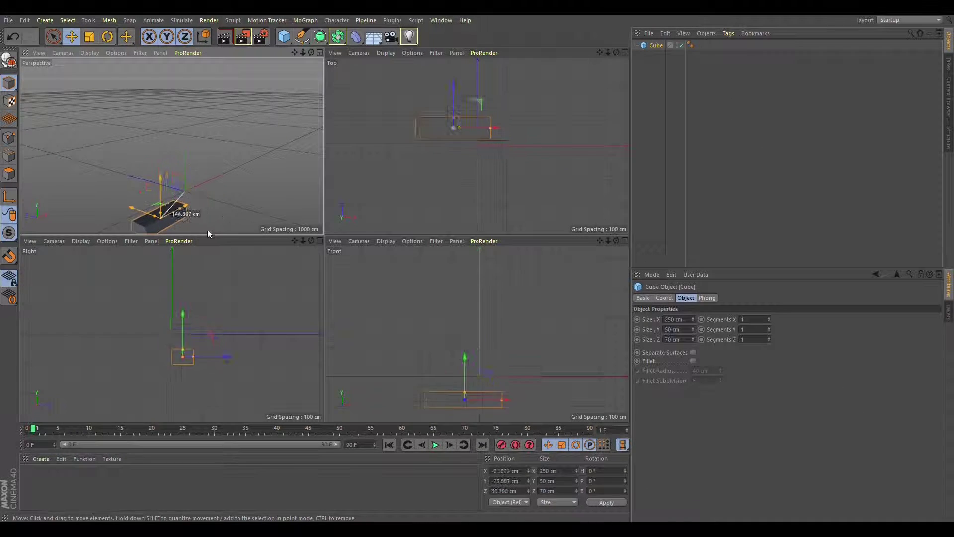
click(246, 100)
Undo the foot block's move and paste a duplicate of it.
key(ctrl+z)
key(ctrl+z)
alt+drag(200, 219, 242, 195)
scroll(225, 164, up, 3)
key(ctrl+c)
key(ctrl+v)
Rotate the duplicate block upright and move it up beside the foot.
mouse_move(165, 144)
mouse_down()
mouse_move(184, 89)
mouse_move(151, 74)
mouse_move(240, 175)
mouse_up()
key(r)
key(e)
mouse_move(186, 196)
mouse_down()
mouse_move(185, 147)
mouse_move(134, 133)
mouse_up()
mouse_move(252, 144)
alt+mouse_down()
mouse_move(214, 163)
mouse_move(180, 126)
alt+mouse_up()
Stretch the upright post to 434 cm tall and orbit to review it.
scroll(213, 163, up, 3)
scroll(187, 202, up, 2)
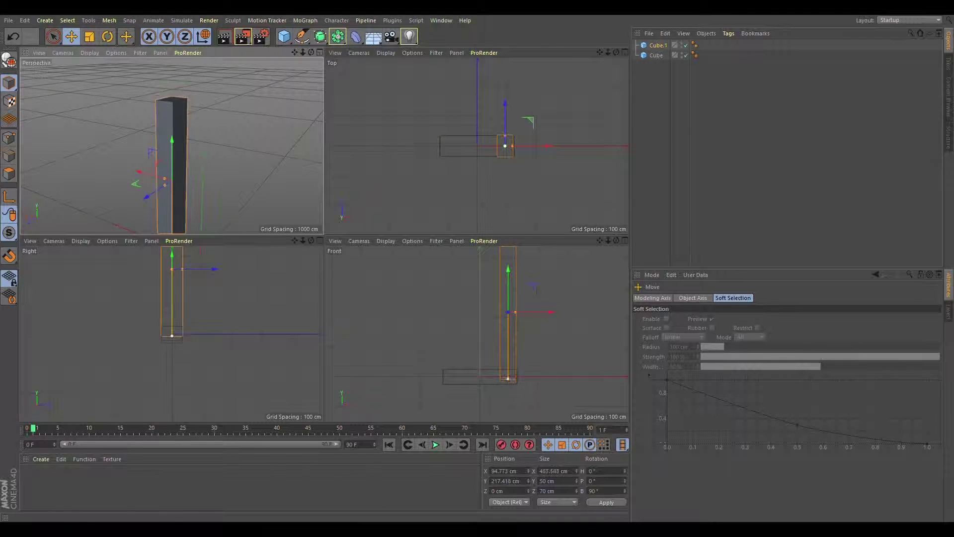
drag(169, 158, 158, 156)
mouse_move(164, 159)
alt+mouse_down()
mouse_move(207, 172)
mouse_move(168, 87)
alt+mouse_up()
scroll(187, 159, down, 3)
scroll(177, 136, down, 3)
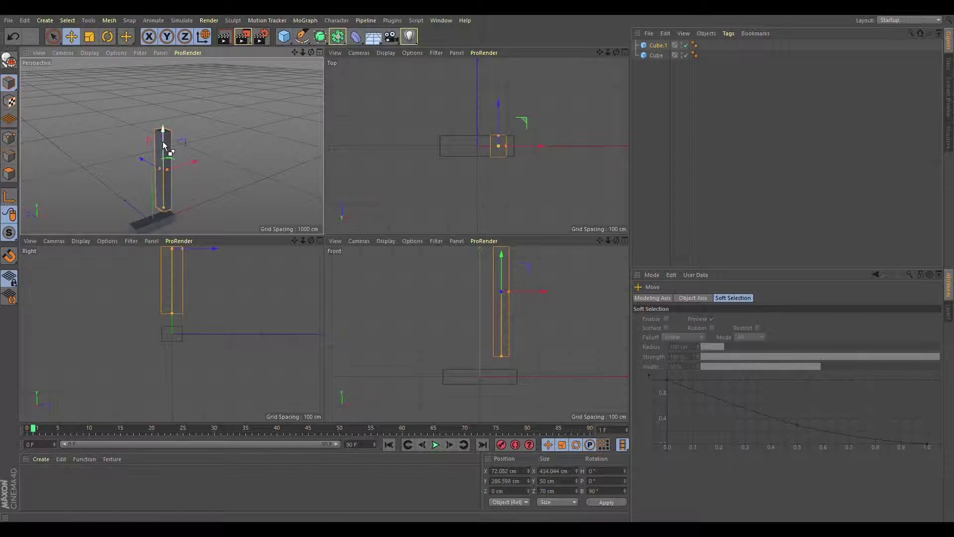
mouse_move(175, 155)
alt+mouse_down()
mouse_move(241, 207)
mouse_move(247, 182)
mouse_move(208, 179)
alt+mouse_up()
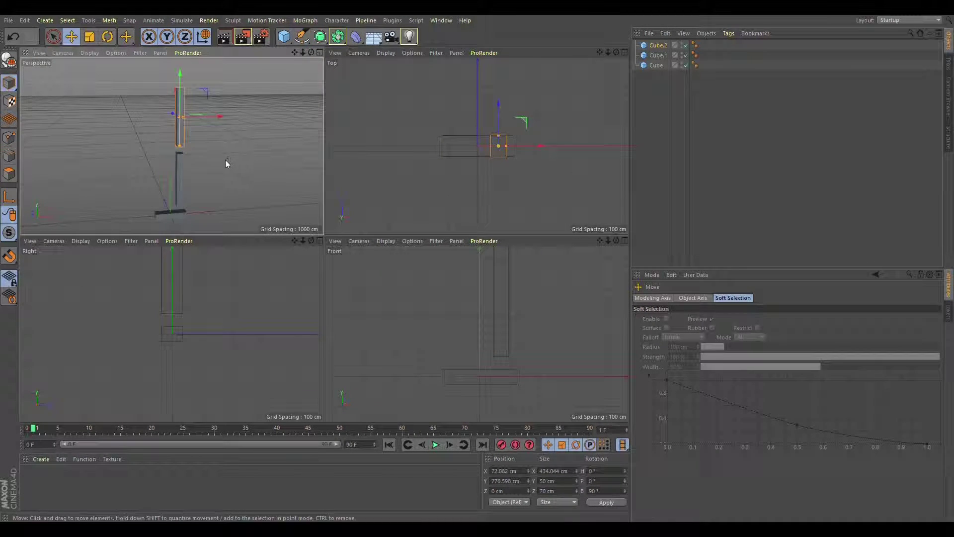
Tilt the leg block slightly and shift both leg blocks left over the foot.
key(r)
click(180, 175)
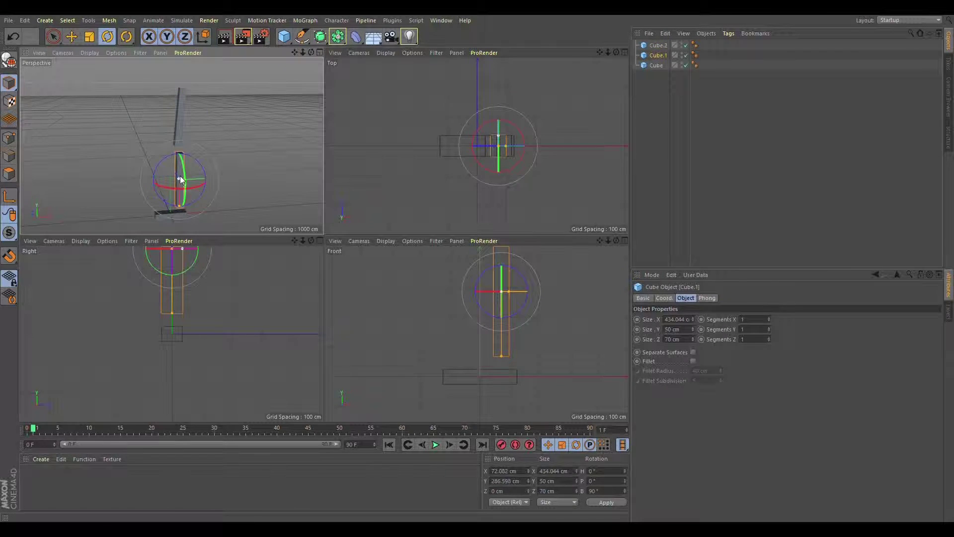
drag(191, 156, 187, 154)
click(185, 127)
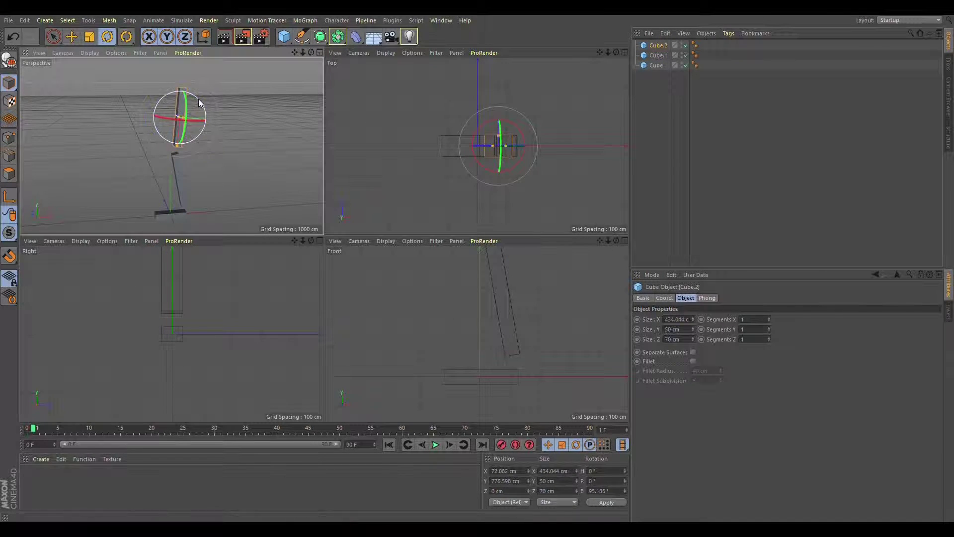
shift+click(181, 172)
key(e)
drag(206, 144, 203, 146)
click(231, 199)
Orbit around the leg in the maximised perspective view to check its alignment.
mouse_move(219, 205)
alt+mouse_down()
mouse_move(323, 197)
mouse_move(221, 189)
mouse_move(249, 205)
mouse_move(255, 195)
alt+mouse_up()
middle_click(255, 194)
mouse_move(543, 268)
alt+mouse_down()
mouse_move(555, 232)
mouse_move(334, 253)
mouse_move(392, 273)
alt+mouse_up()
middle_click(391, 269)
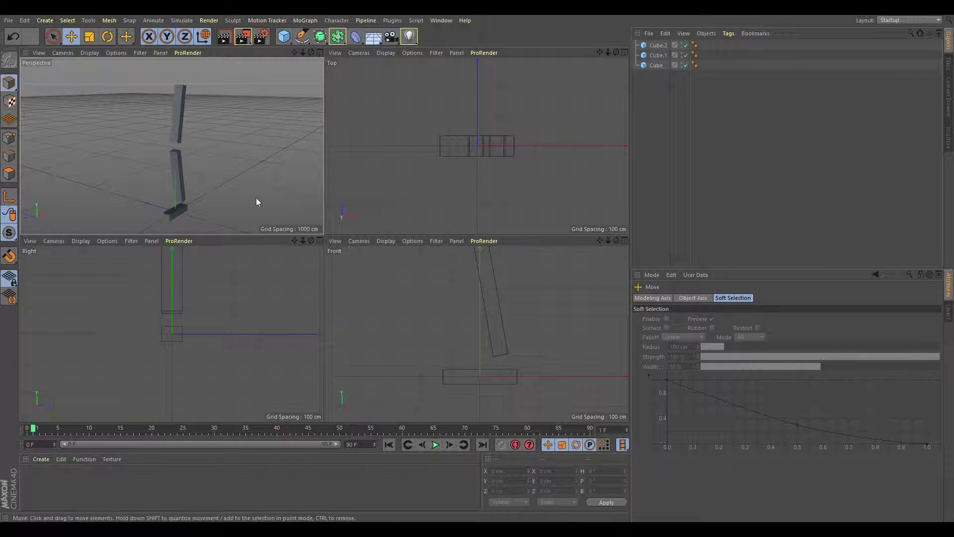
scroll(442, 314, down, 5)
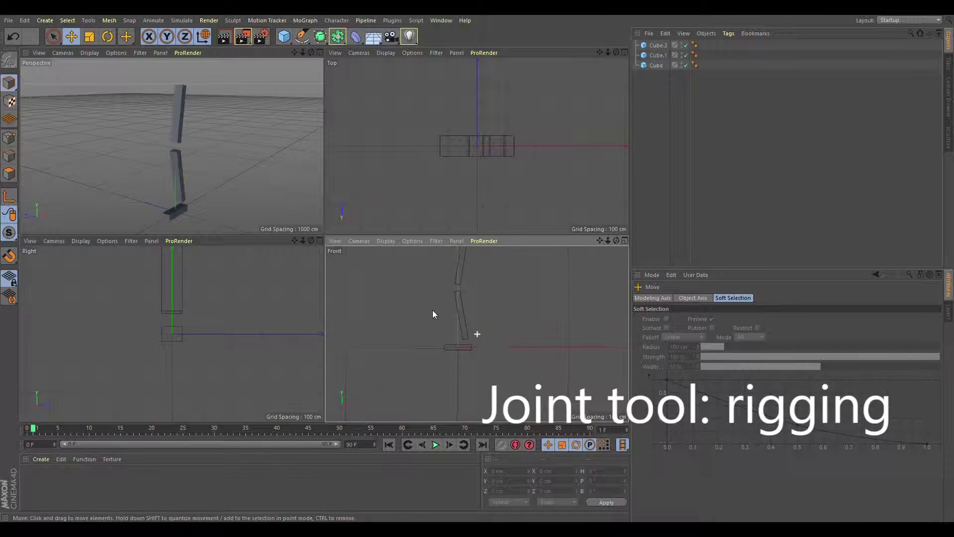
click(337, 20)
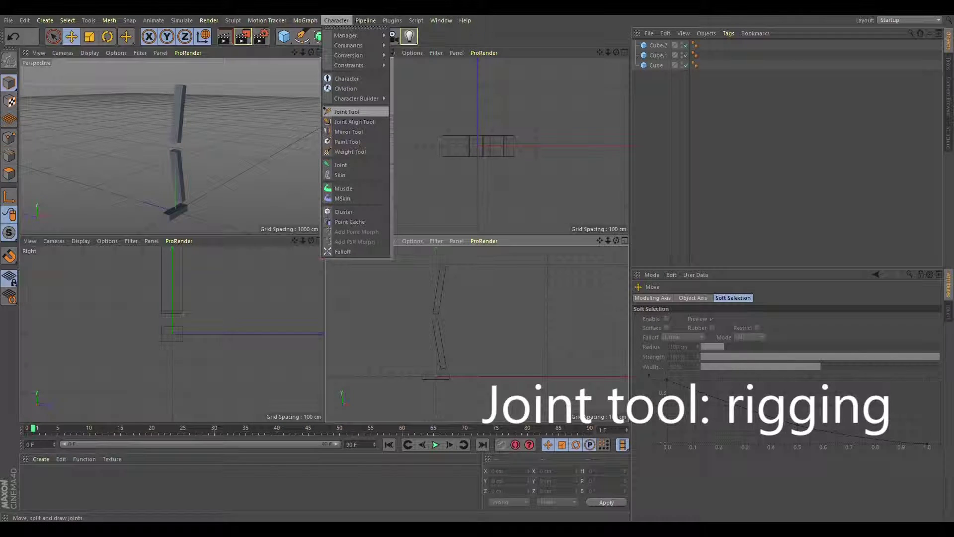
Place the first joint with the Joint Tool at the thigh block's top in the Front view.
click(346, 111)
middle_click(446, 276)
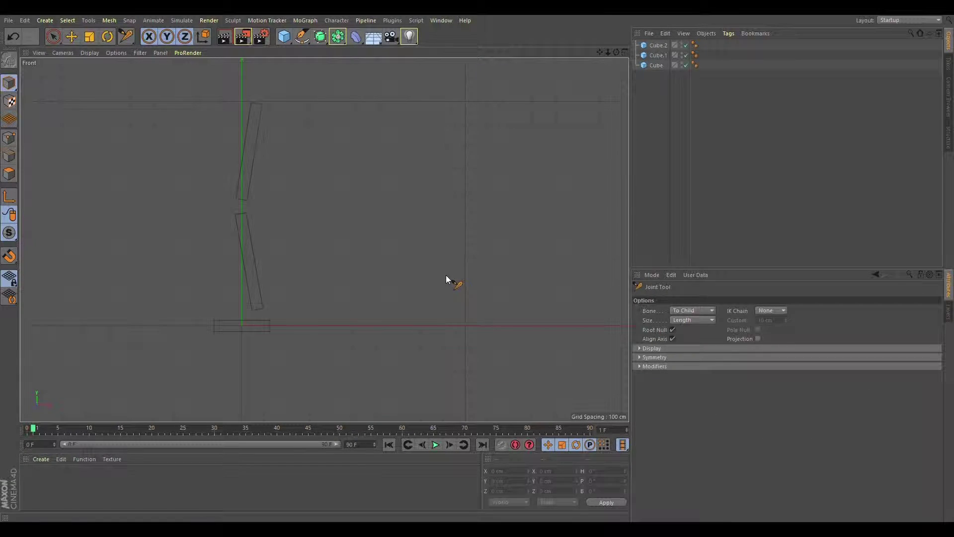
scroll(302, 154, down, 2)
scroll(338, 224, up, 3)
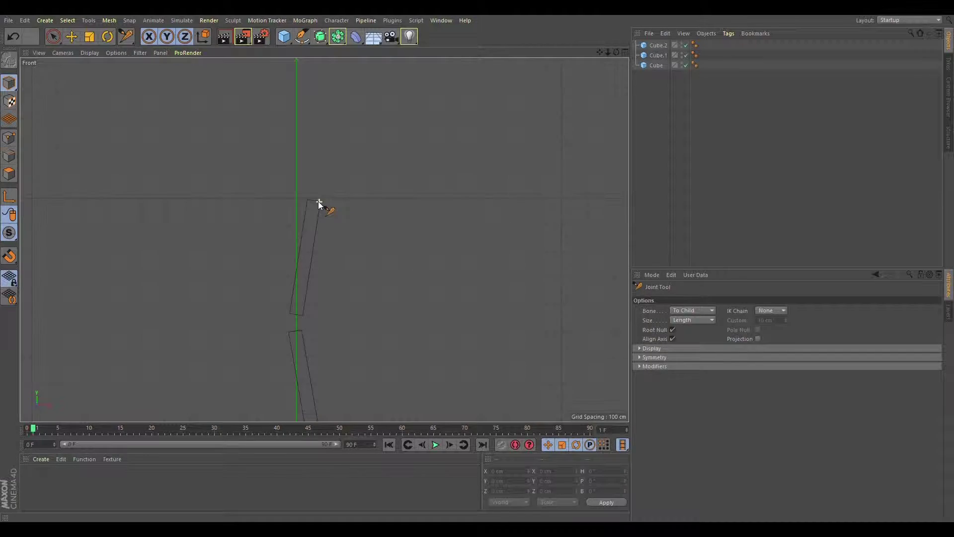
scroll(318, 201, up, 2)
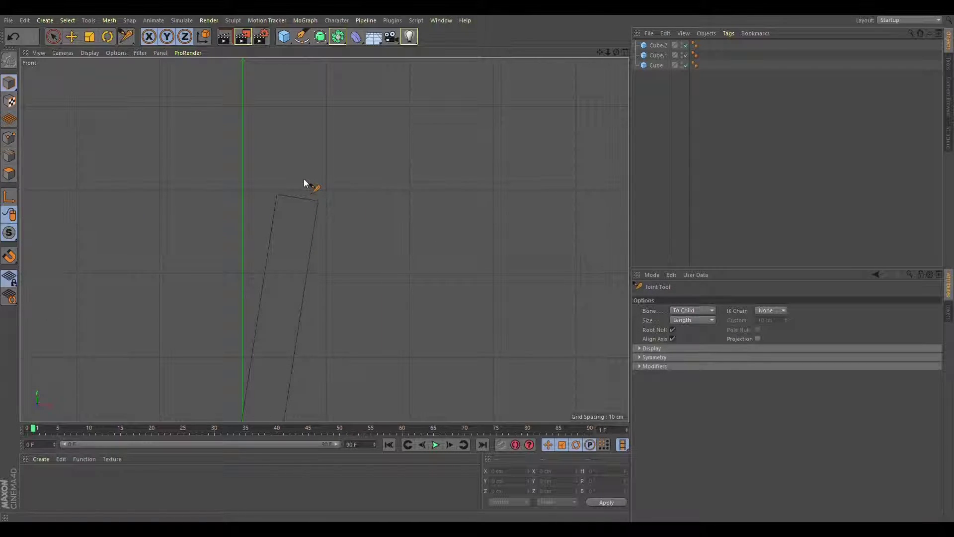
ctrl+click(300, 202)
scroll(296, 219, down, 2)
scroll(295, 263, down, 1)
scroll(300, 288, down, 1)
scroll(318, 271, up, 2)
scroll(312, 276, up, 1)
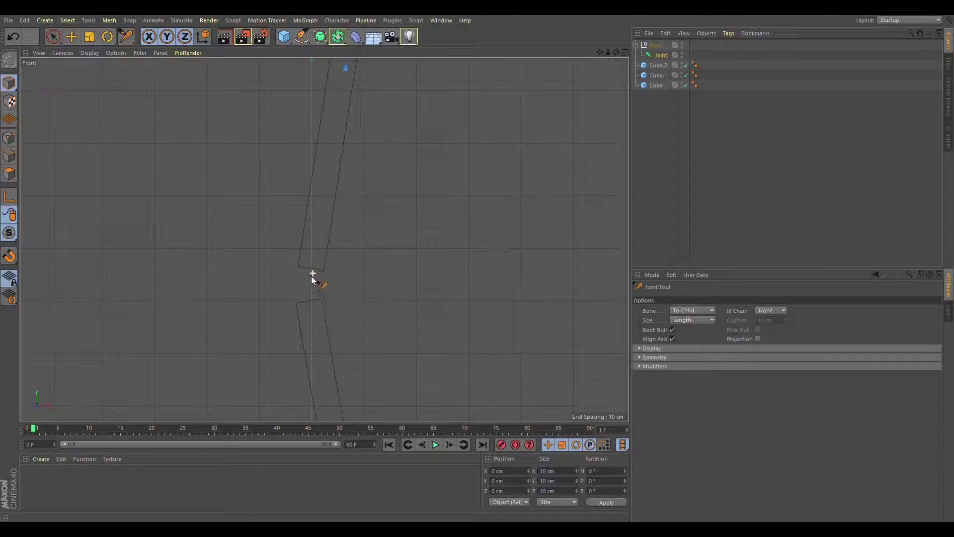
Add knee, ankle, mid-foot and toe joints to extend the chain to the foot's tip.
ctrl+click(309, 286)
scroll(321, 313, down, 3)
middle_drag(351, 330, 330, 175)
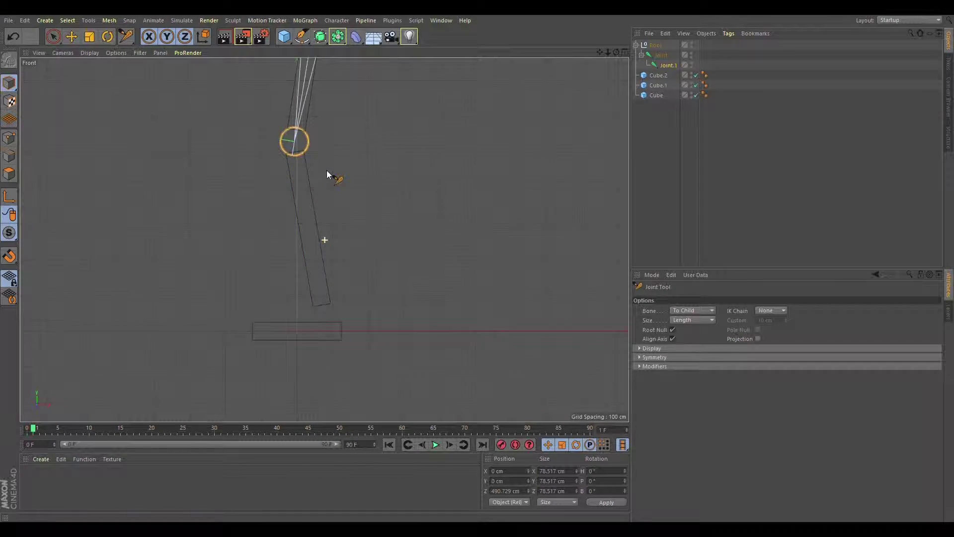
scroll(331, 309, up, 1)
scroll(317, 306, up, 2)
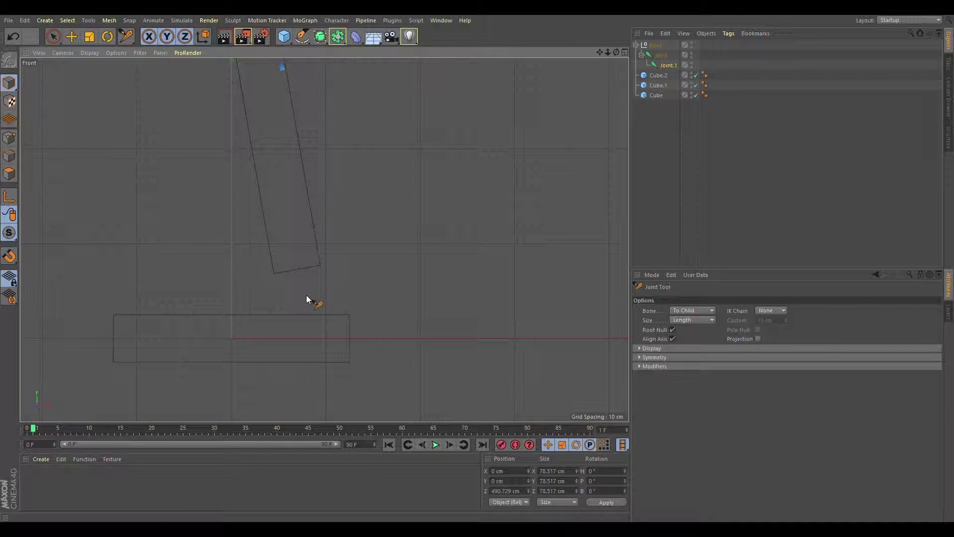
ctrl+click(303, 292)
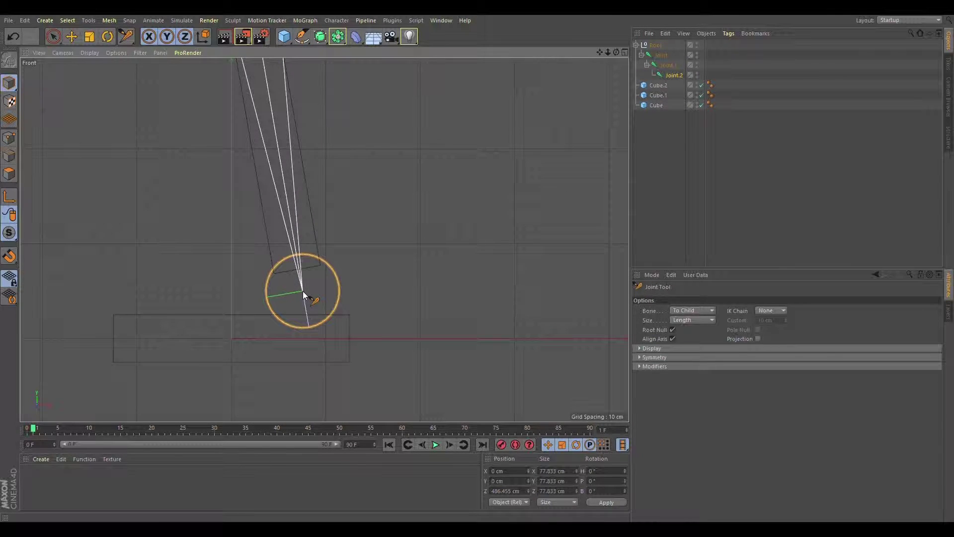
ctrl+click(277, 340)
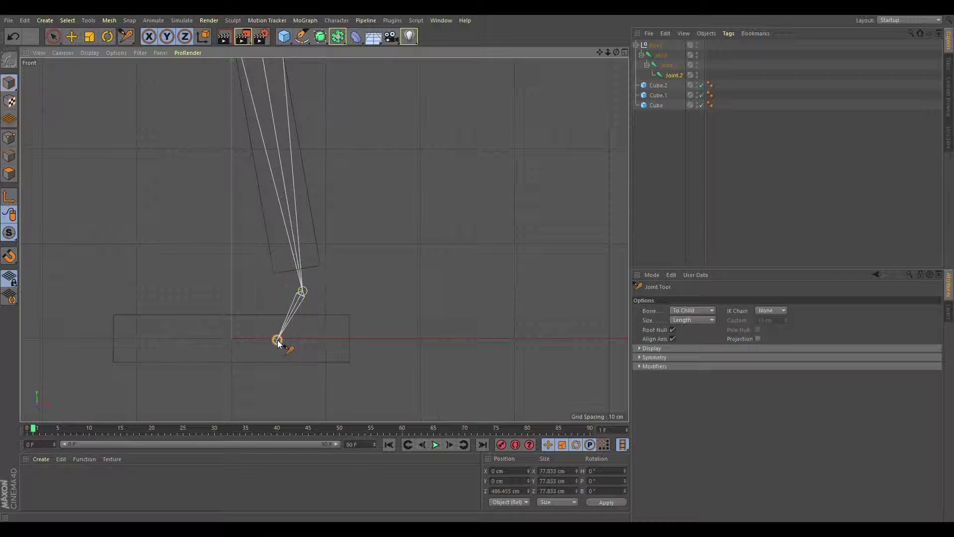
ctrl+click(151, 338)
scroll(177, 309, down, 1)
scroll(184, 305, down, 2)
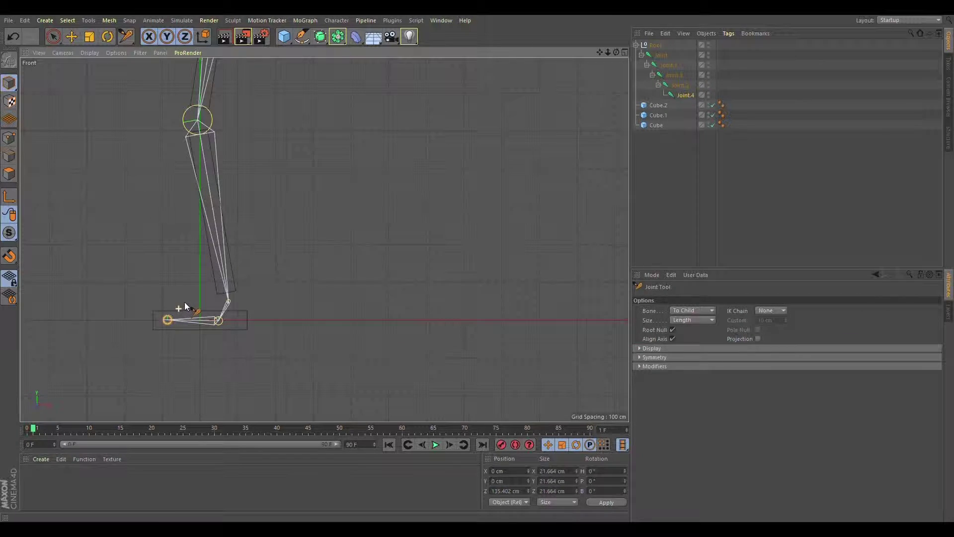
alt+middle_drag(182, 243, 258, 267)
scroll(309, 276, down, 2)
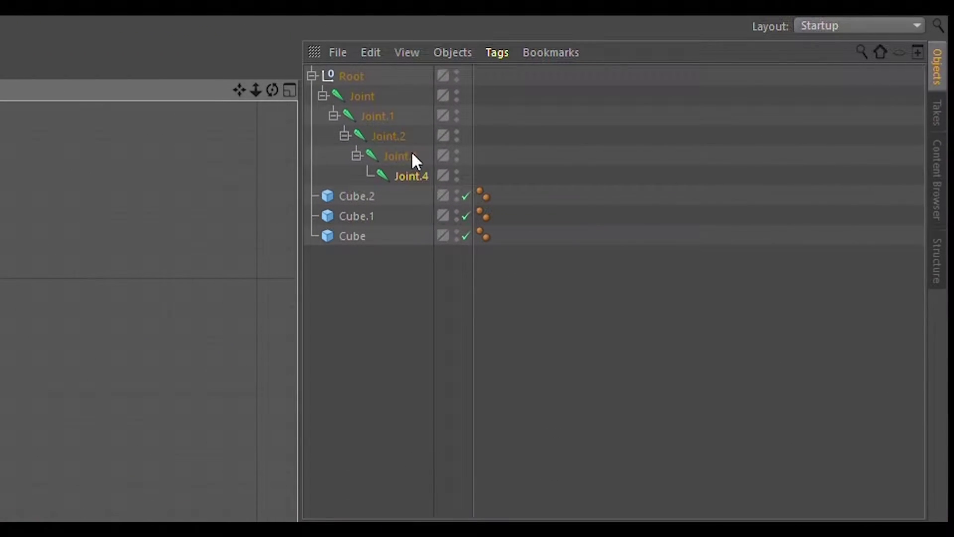
Move the joint chain out of Root below the cubes and select Joint through Joint.4.
click(352, 95)
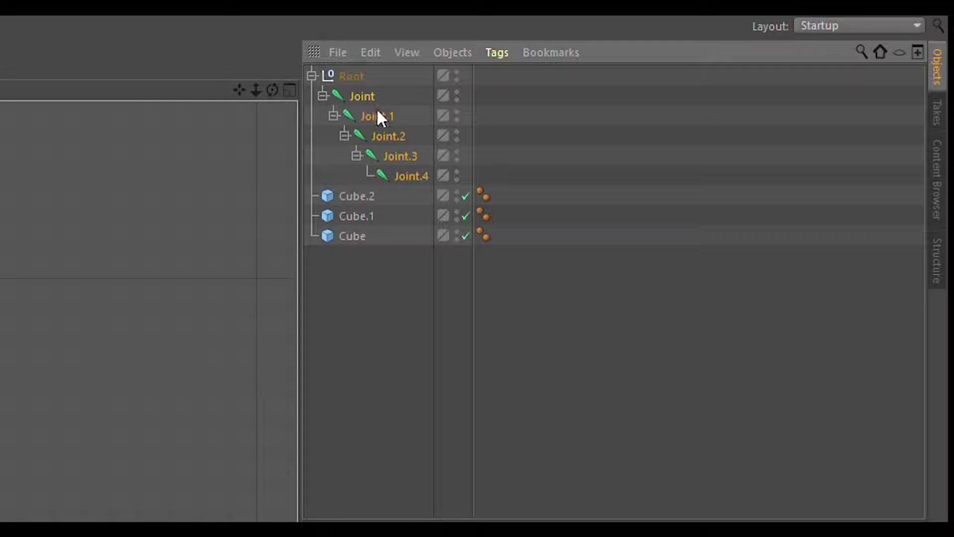
drag(354, 301, 356, 321)
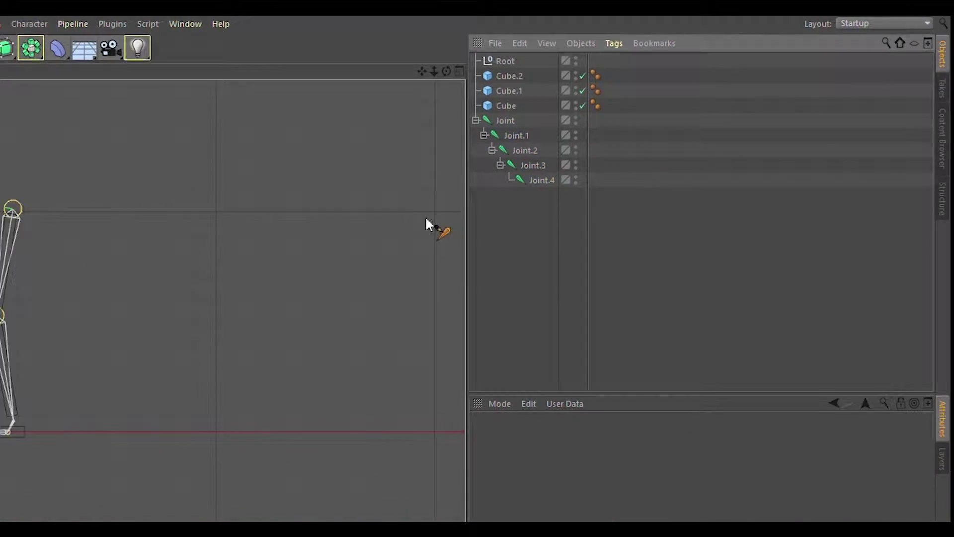
click(657, 85)
shift+click(678, 124)
middle_click(398, 204)
key(h)
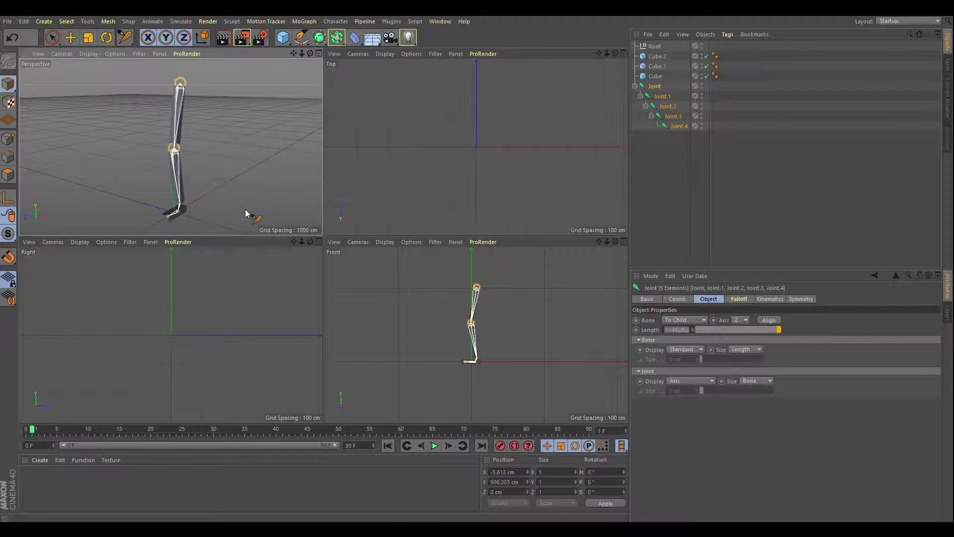
key(h)
mouse_move(240, 207)
alt+mouse_down()
mouse_move(132, 188)
mouse_move(210, 154)
mouse_move(271, 192)
mouse_move(225, 207)
mouse_move(243, 199)
alt+mouse_up()
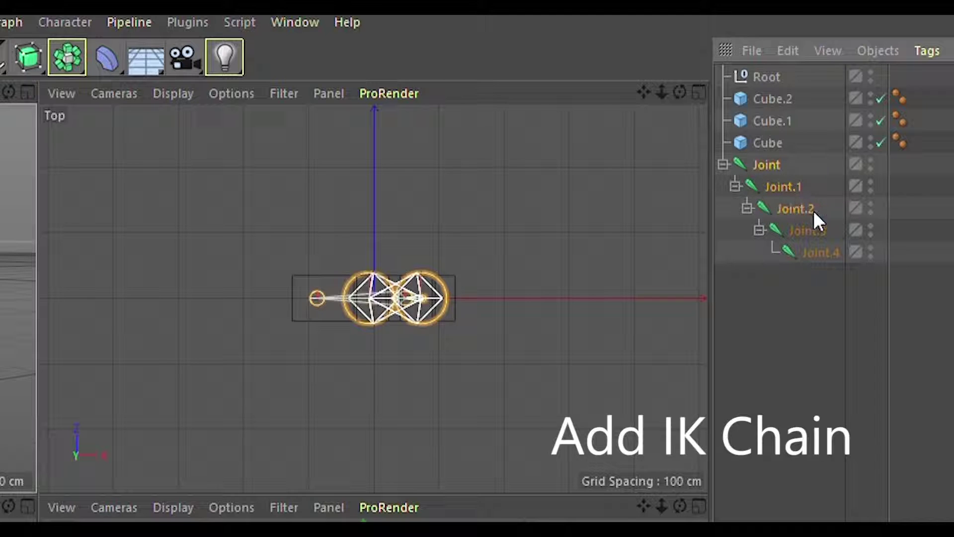
Create an IK chain on the joints, test-bend the leg via Joint.2.Goal, then undo it.
click(66, 21)
mouse_move(92, 81)
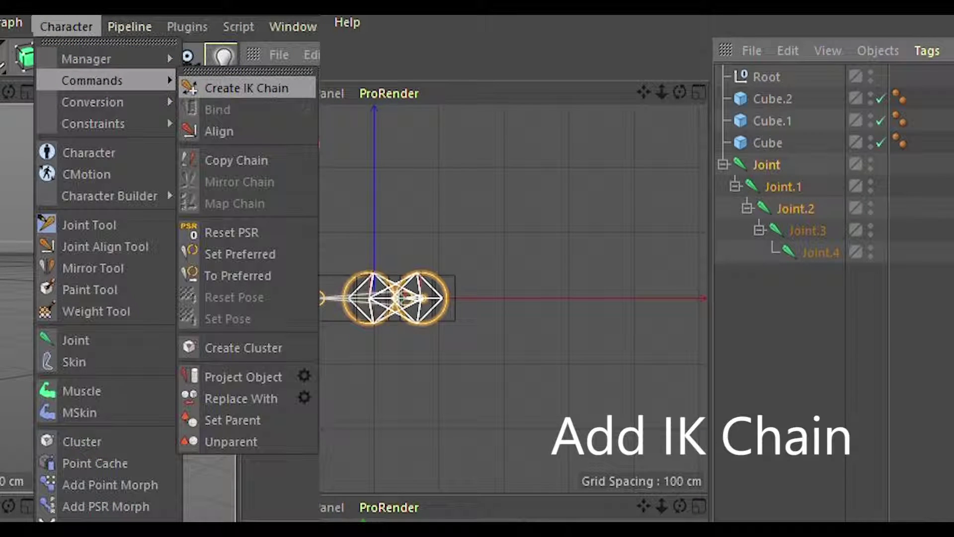
click(246, 88)
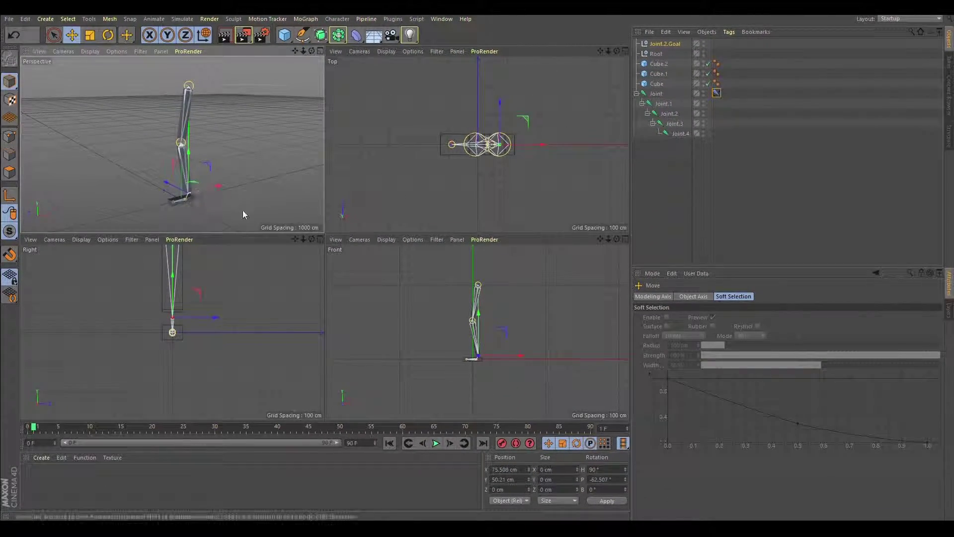
middle_click(216, 198)
mouse_move(410, 286)
mouse_down()
mouse_move(388, 149)
mouse_move(456, 140)
mouse_move(547, 154)
mouse_move(437, 151)
mouse_move(270, 213)
mouse_move(283, 182)
mouse_move(402, 205)
mouse_move(276, 225)
mouse_move(353, 169)
mouse_move(309, 237)
mouse_move(170, 299)
mouse_move(382, 290)
mouse_move(225, 332)
mouse_move(252, 302)
mouse_move(394, 255)
mouse_up()
key(ctrl+z)
middle_click(395, 255)
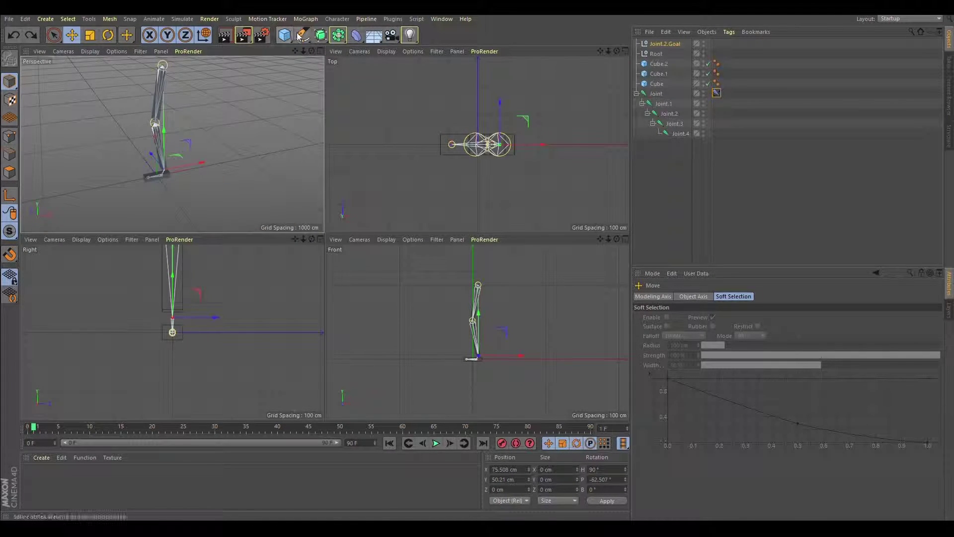
click(301, 36)
Add a Rectangle spline on the XZ plane, shrunk to about 295 × 109 cm around the foot.
click(418, 123)
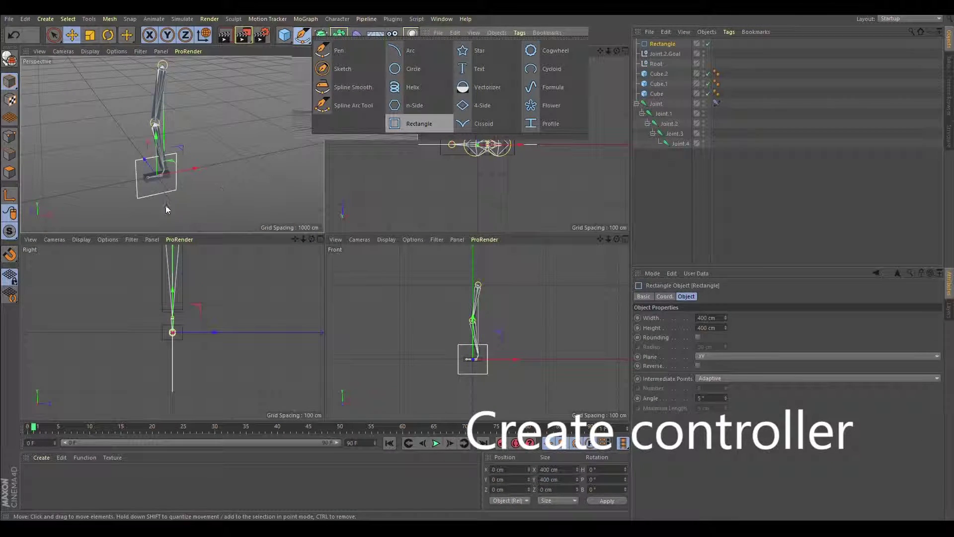
click(710, 357)
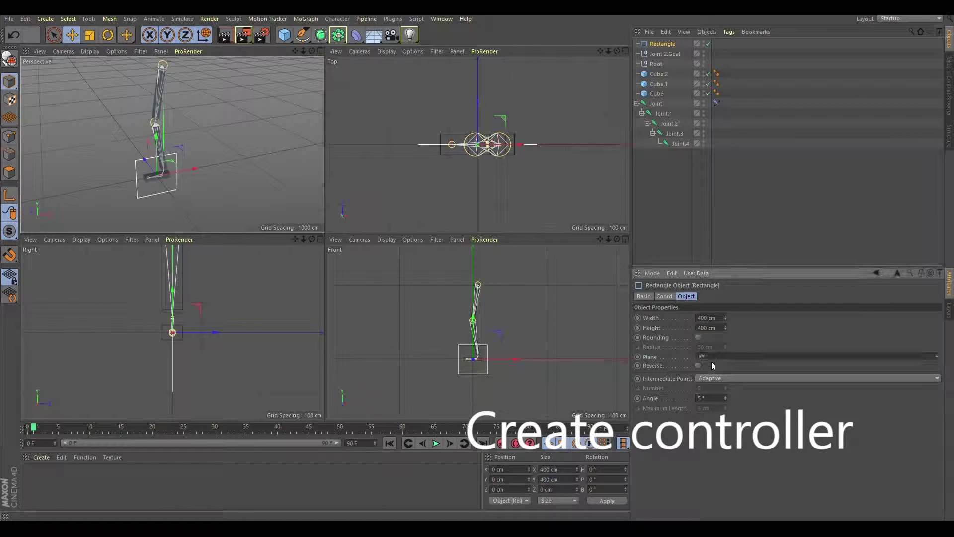
click(713, 381)
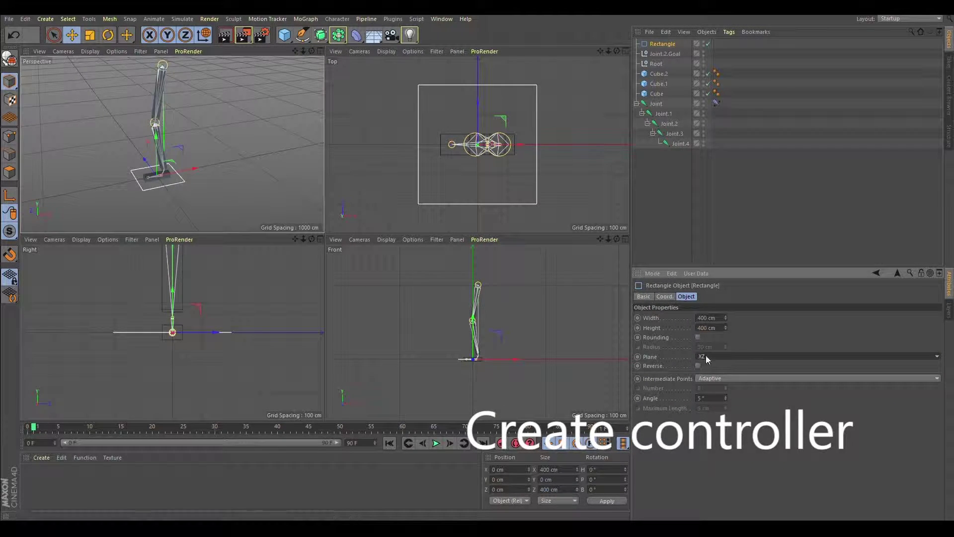
drag(726, 317, 705, 318)
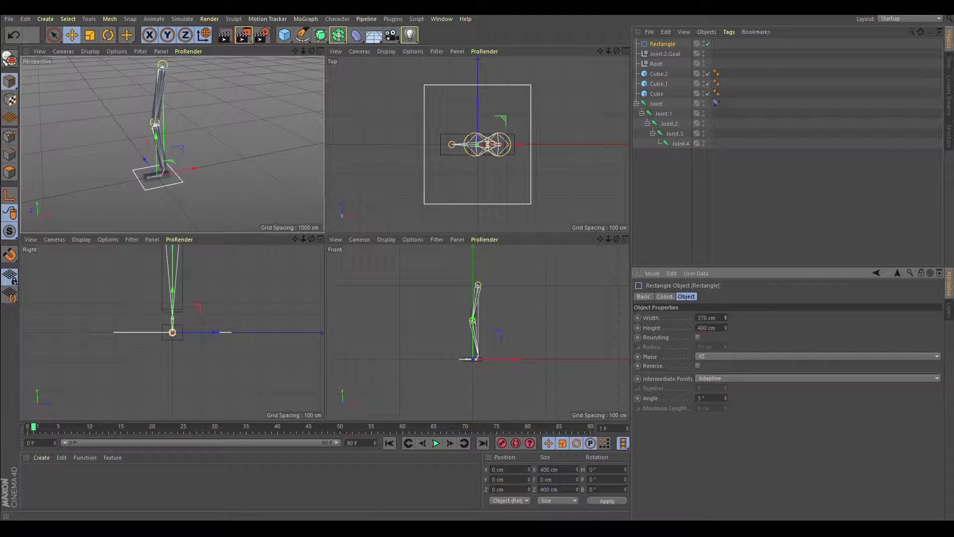
drag(724, 330, 691, 330)
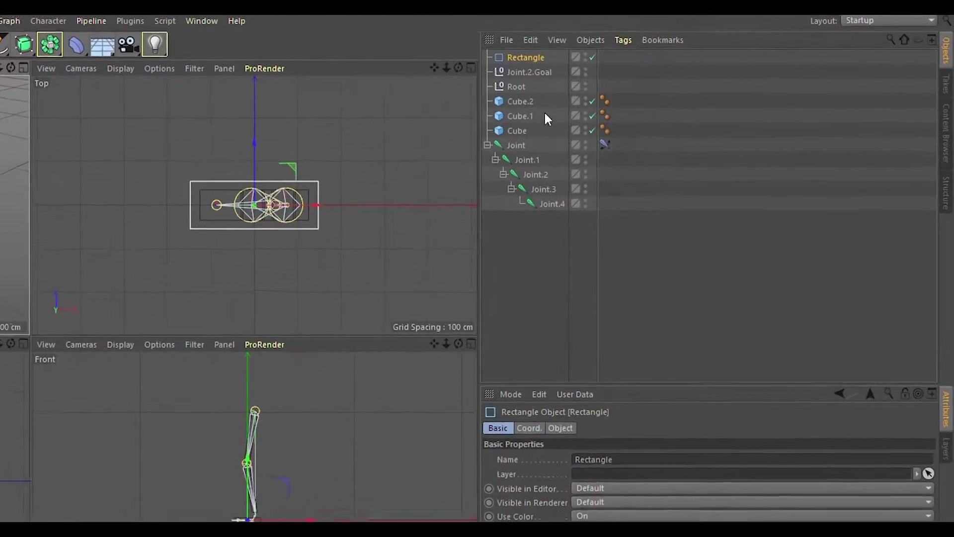
Parent Joint.2.Goal under the Rectangle controller.
drag(663, 53, 664, 46)
drag(350, 79, 349, 72)
click(349, 72)
Select every object in the scene and apply Freeze All to their transforms.
drag(374, 334, 339, 55)
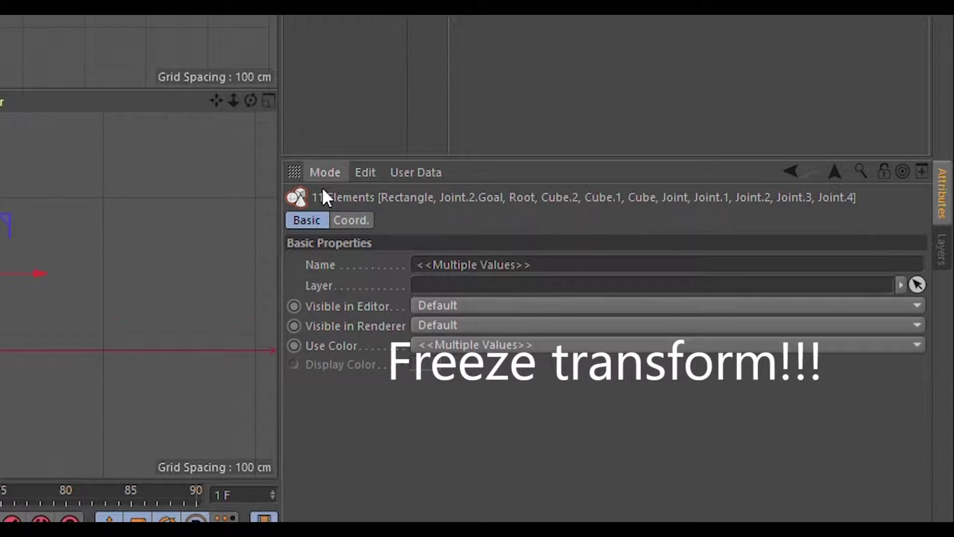
click(348, 78)
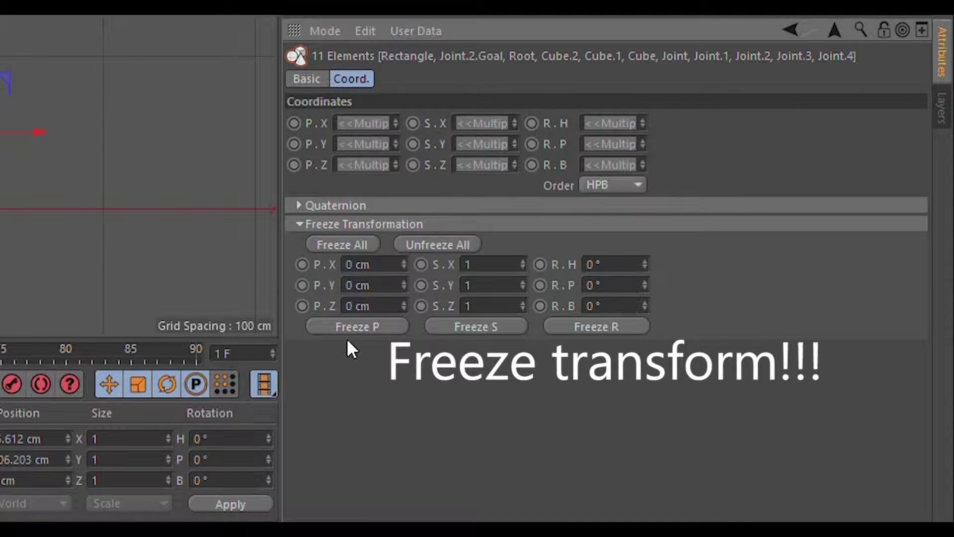
click(342, 247)
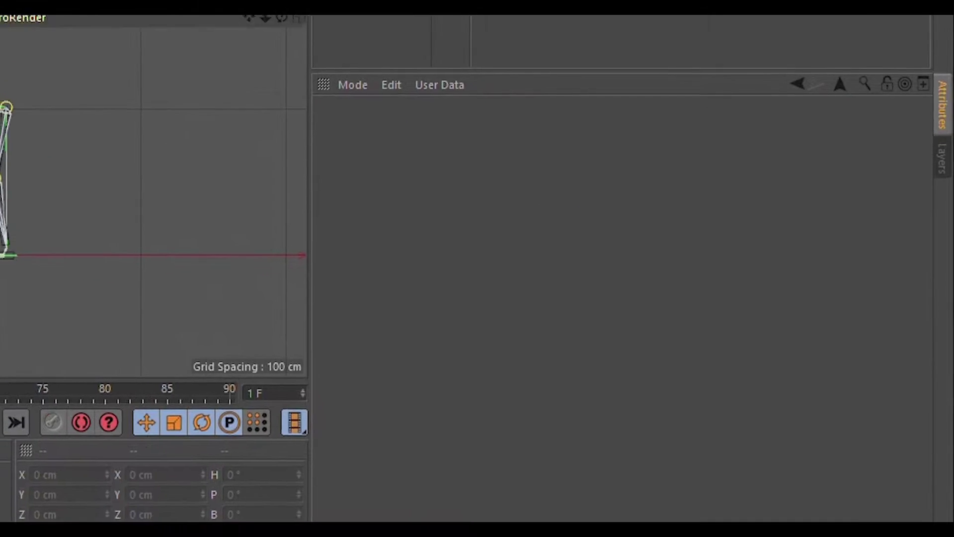
click(484, 44)
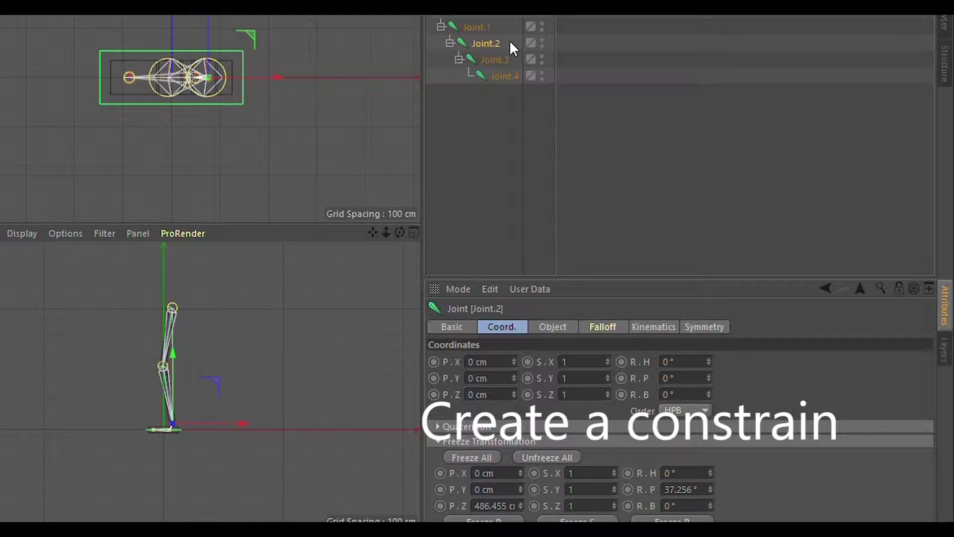
Add a PSR constraint to Joint.2 with position disabled and Rectangle as target.
right_click(559, 73)
mouse_move(569, 76)
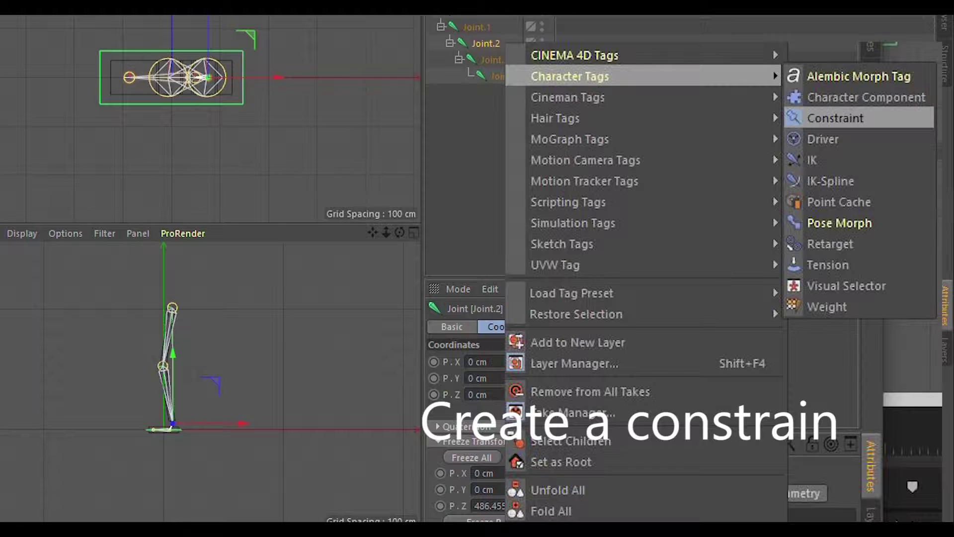
click(835, 118)
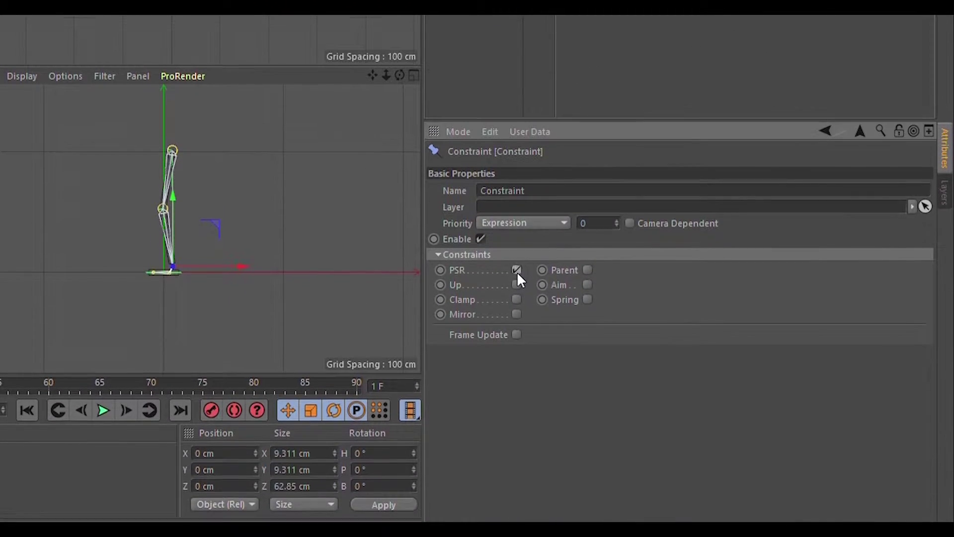
click(517, 405)
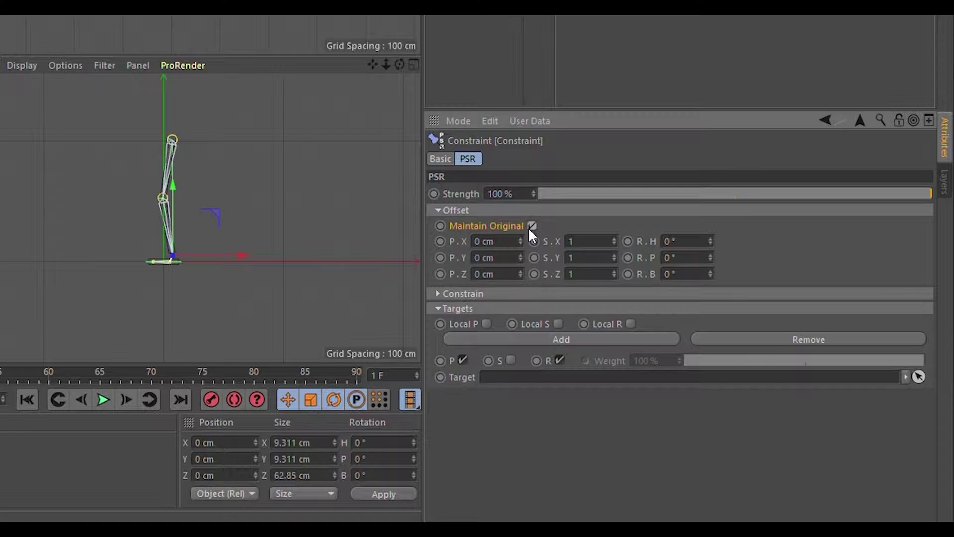
click(463, 359)
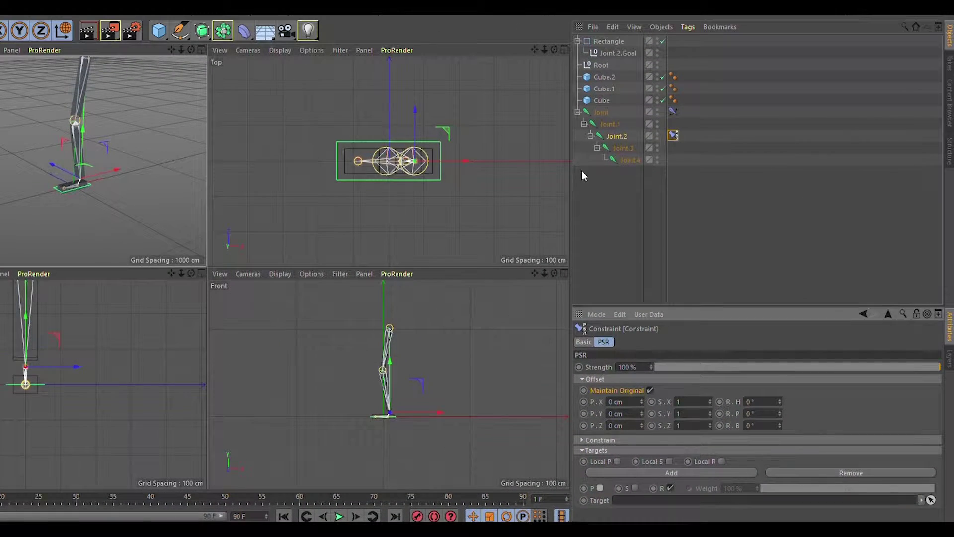
drag(612, 47, 612, 58)
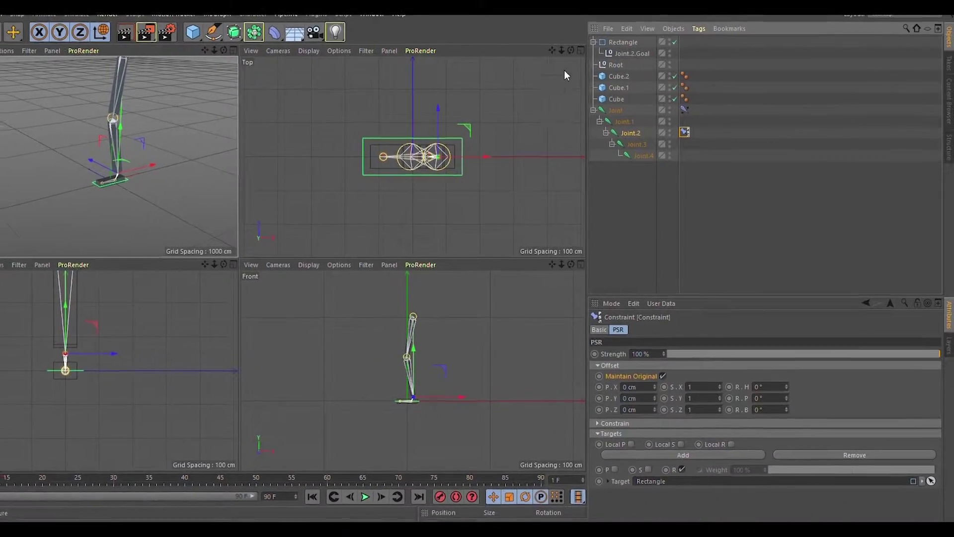
Move the Rectangle up and left to test the leg bend.
click(640, 45)
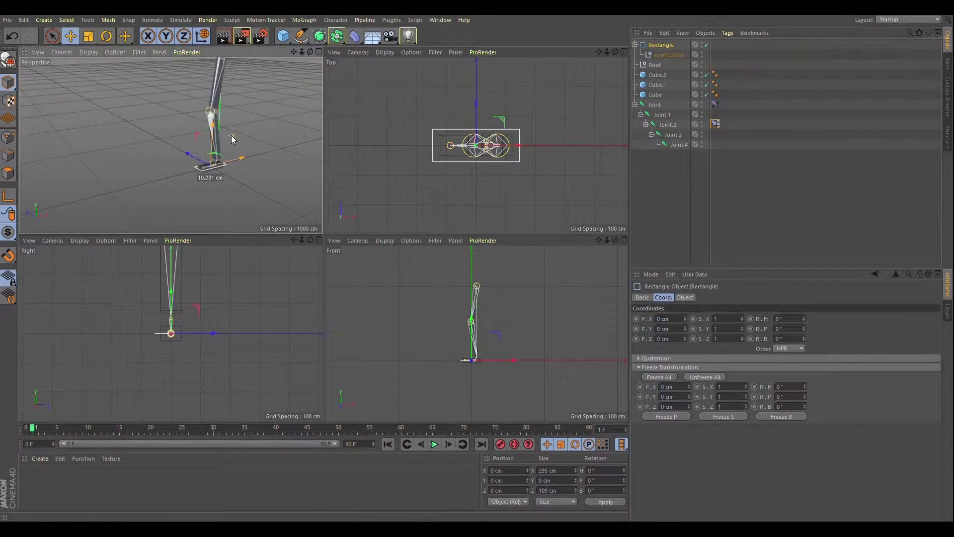
mouse_move(231, 135)
mouse_down()
mouse_move(213, 106)
mouse_move(213, 141)
mouse_up()
middle_click(213, 141)
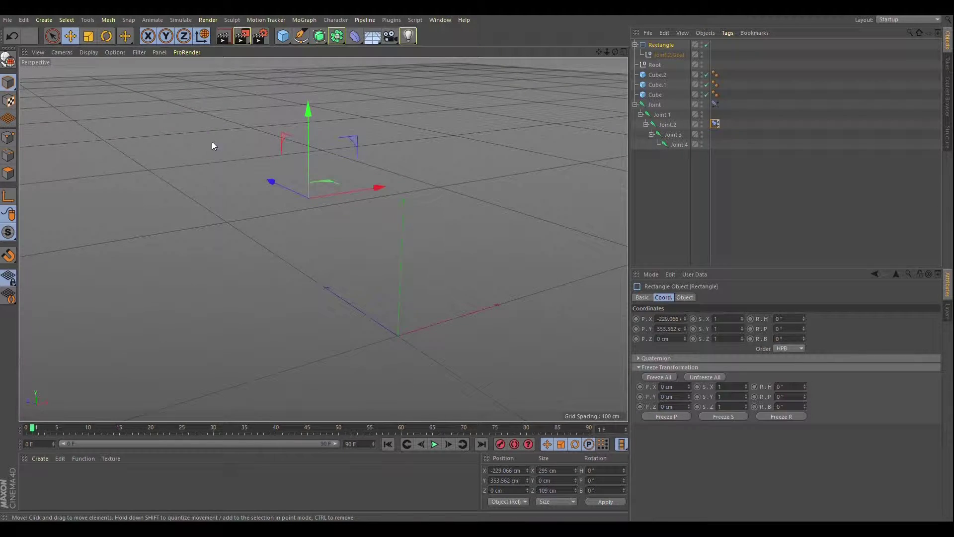
Test-rotate the Rectangle controller about 9 degrees, then undo it back to rest.
alt+drag(189, 173, 286, 204)
key(r)
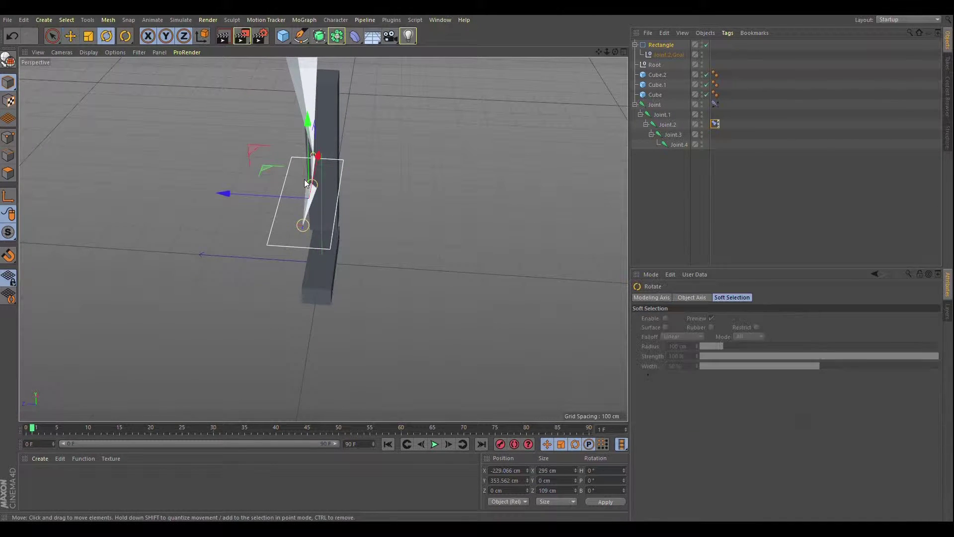
drag(279, 222, 343, 218)
key(ctrl+z)
key(ctrl+z)
Zoom out on the leg and select the three cubes along with the joints.
mouse_move(427, 233)
alt+mouse_down()
mouse_move(320, 196)
mouse_move(368, 183)
mouse_move(425, 232)
alt+mouse_up()
scroll(425, 232, down, 2)
scroll(424, 230, down, 1)
drag(665, 70, 670, 147)
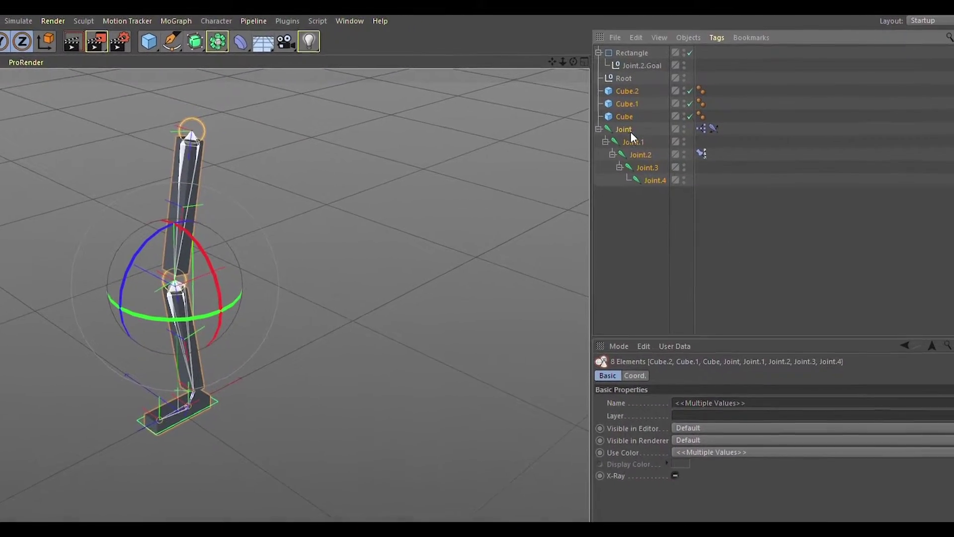
click(623, 130)
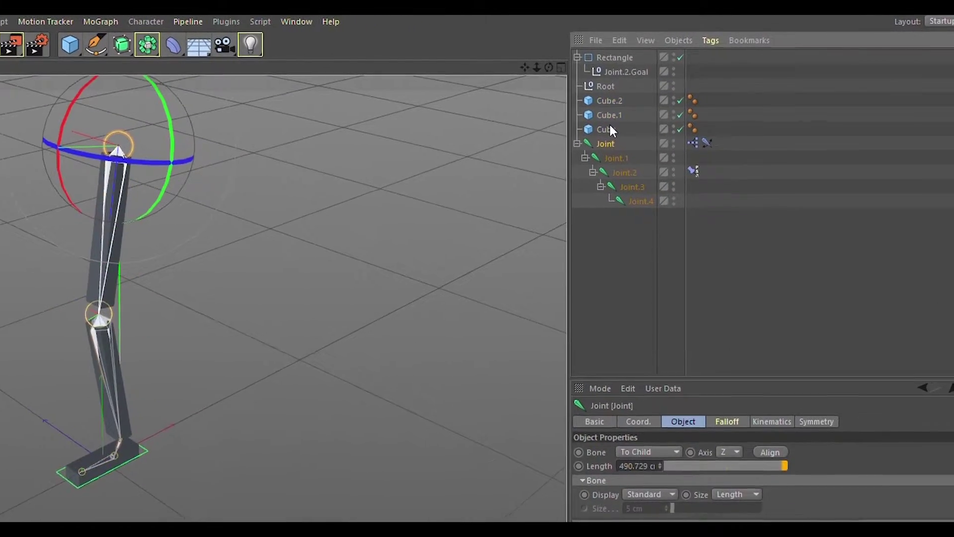
Make the three cubes editable, then Bind them with the five joints via Character commands.
click(591, 124)
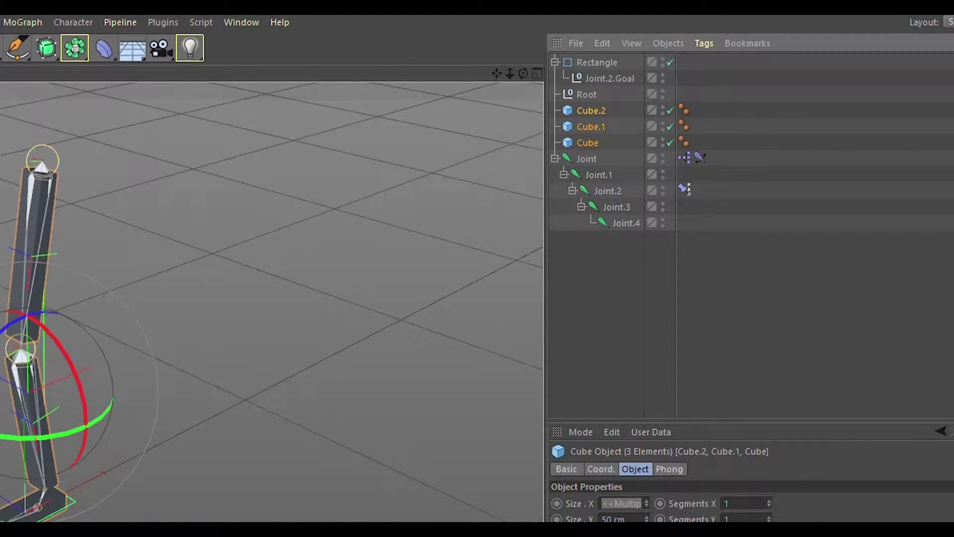
key(c)
drag(601, 271, 580, 102)
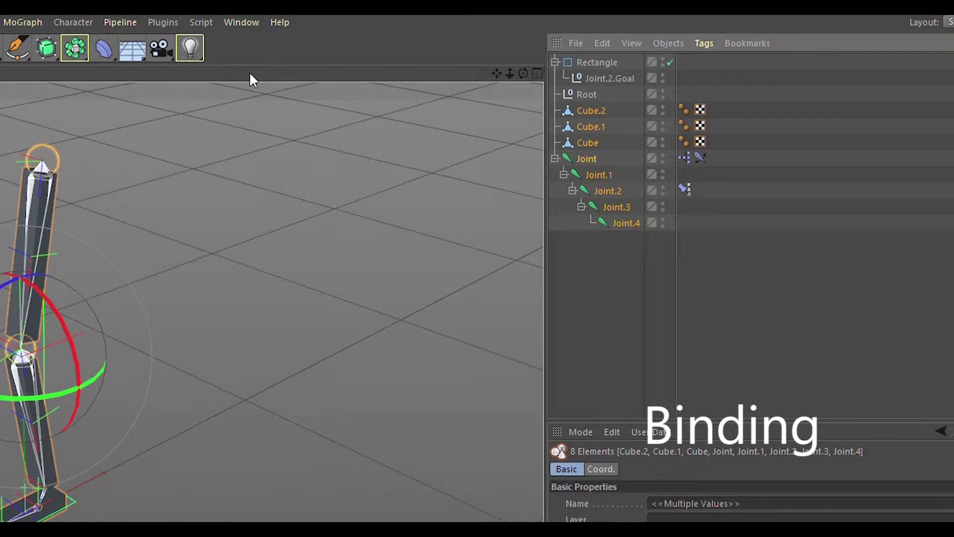
click(73, 22)
mouse_move(100, 70)
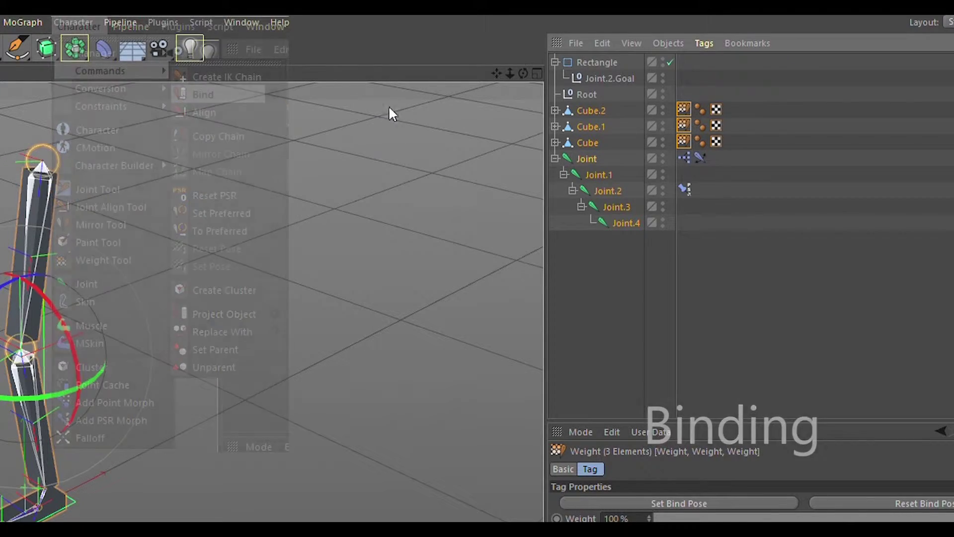
click(598, 64)
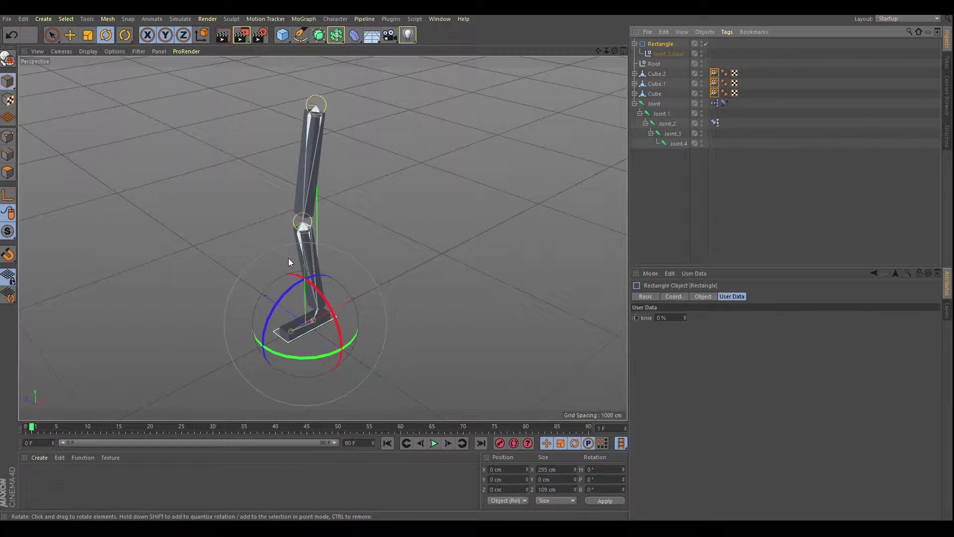
Drag the Rectangle controller up-left to bend the leg, then undo it back to rest.
key(e)
mouse_move(347, 260)
mouse_down()
mouse_move(328, 154)
mouse_move(198, 235)
mouse_up()
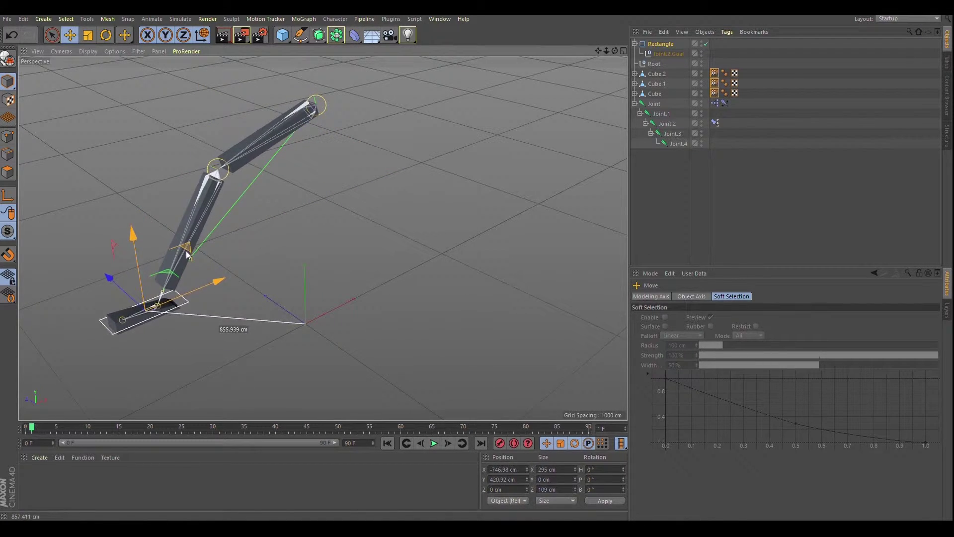
drag(197, 234, 187, 264)
key(ctrl+z)
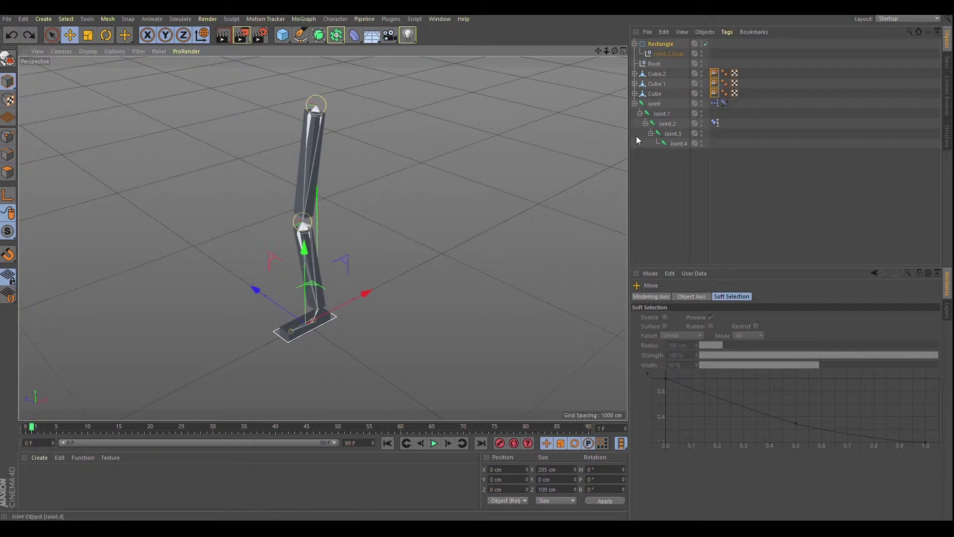